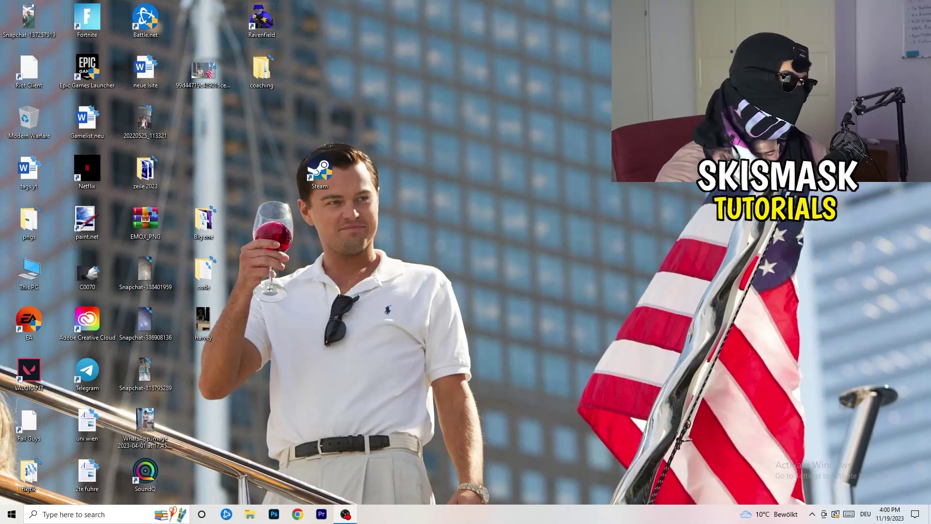
Step: Open Settings to Gaming > Captures, where background recording and audio recording are off
key(super)
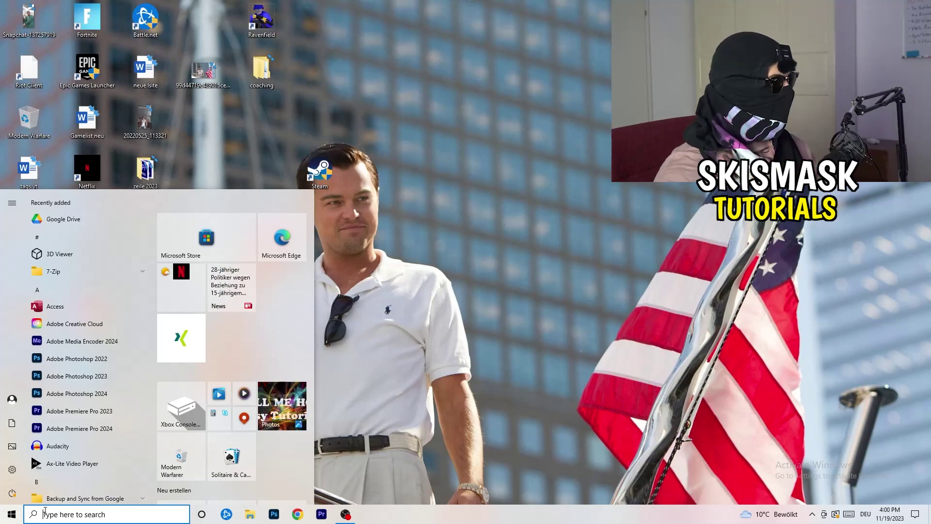
click(12, 469)
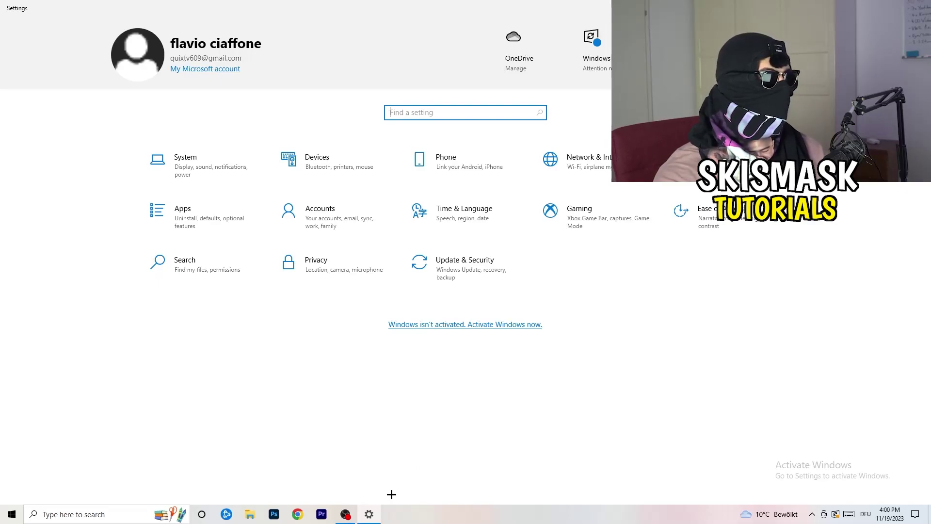
click(604, 235)
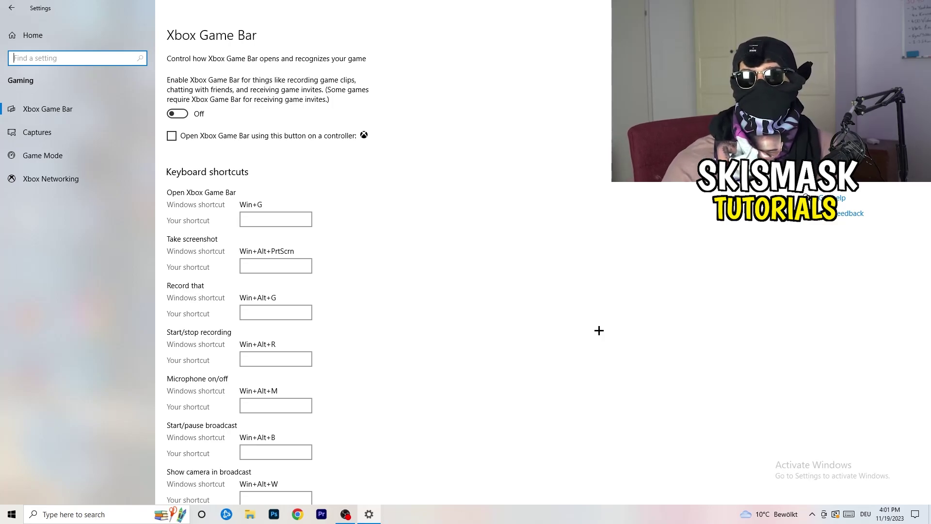
click(78, 134)
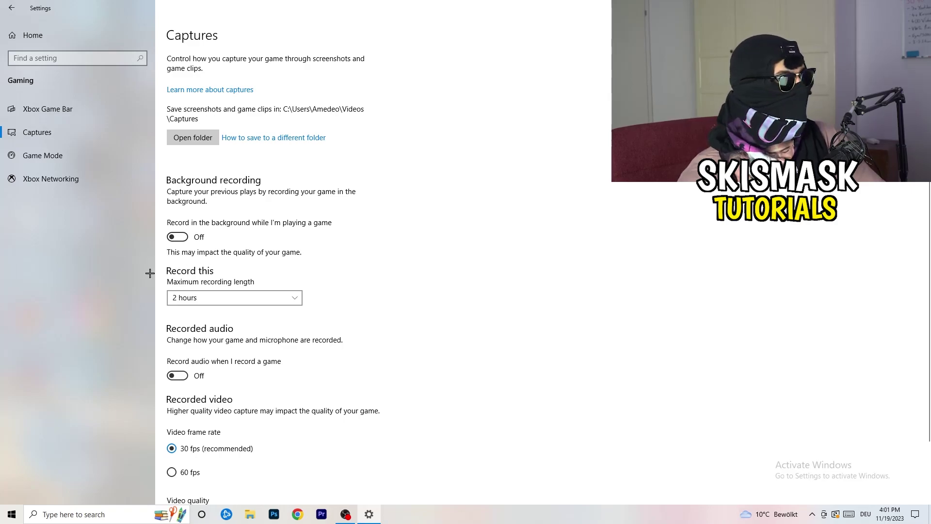
Step: Keep maximum recording length at 2 hours, confirm Game Mode is on, and close Settings
click(225, 297)
click(380, 268)
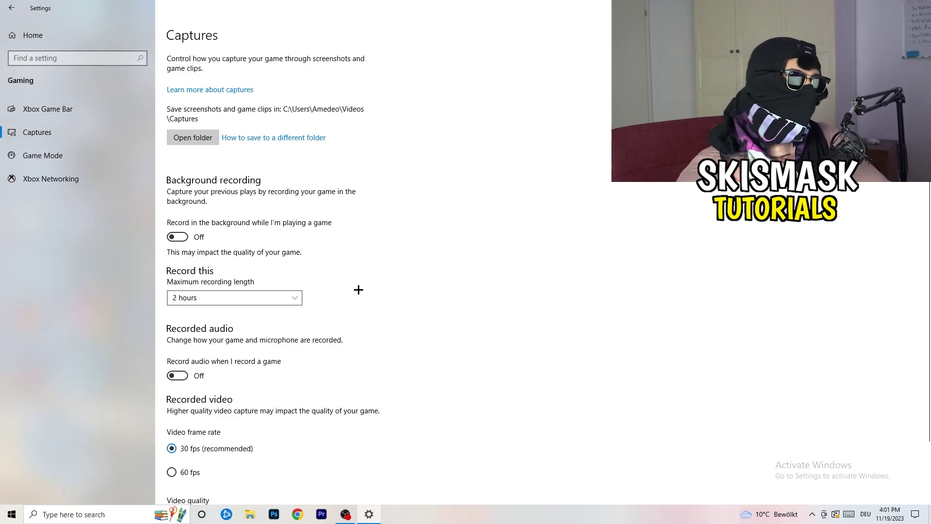
click(278, 297)
click(597, 242)
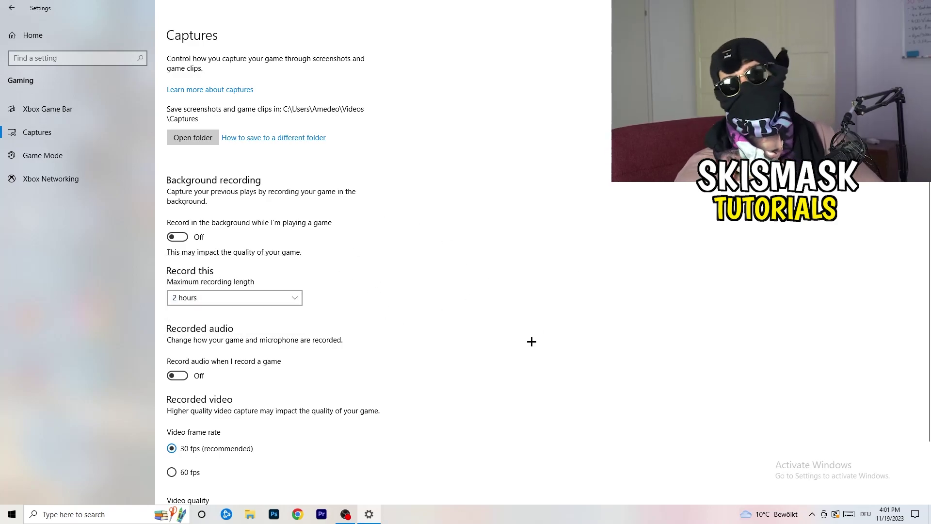
scroll(328, 364, down, 3)
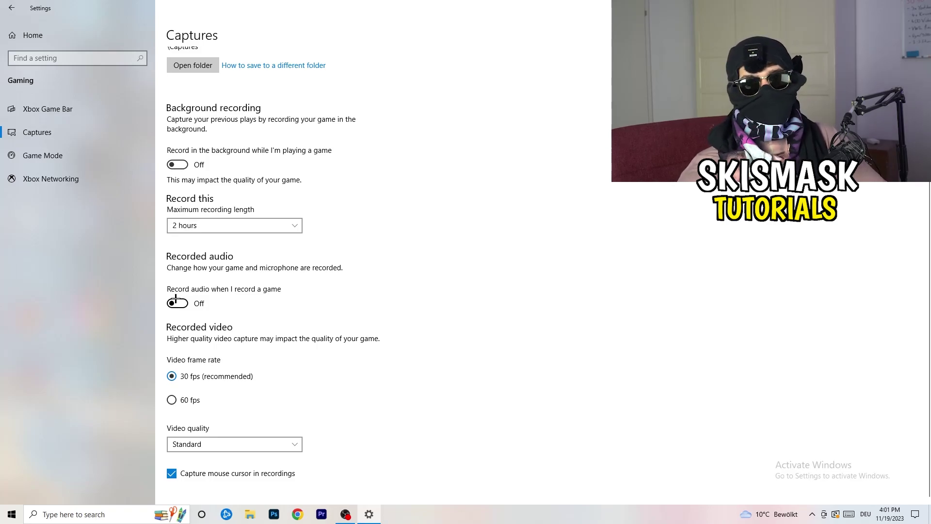
click(67, 152)
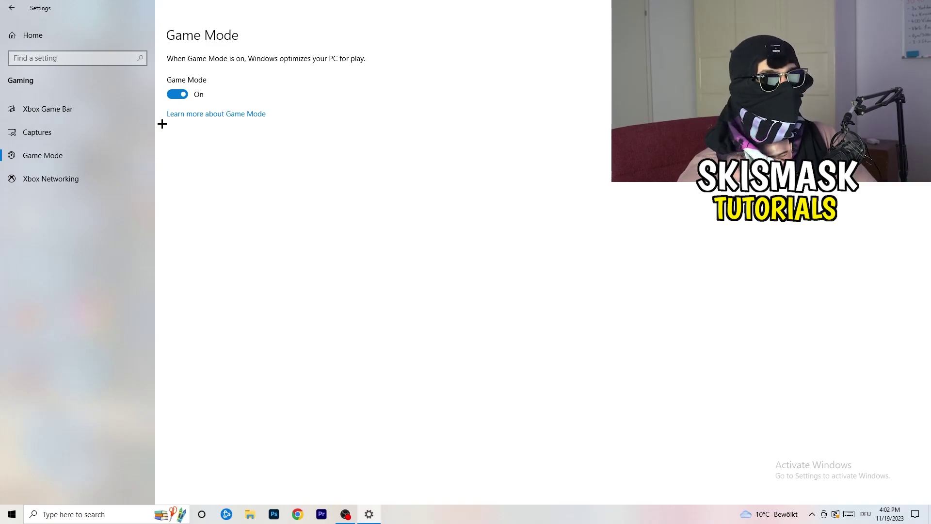
key(alt+F4)
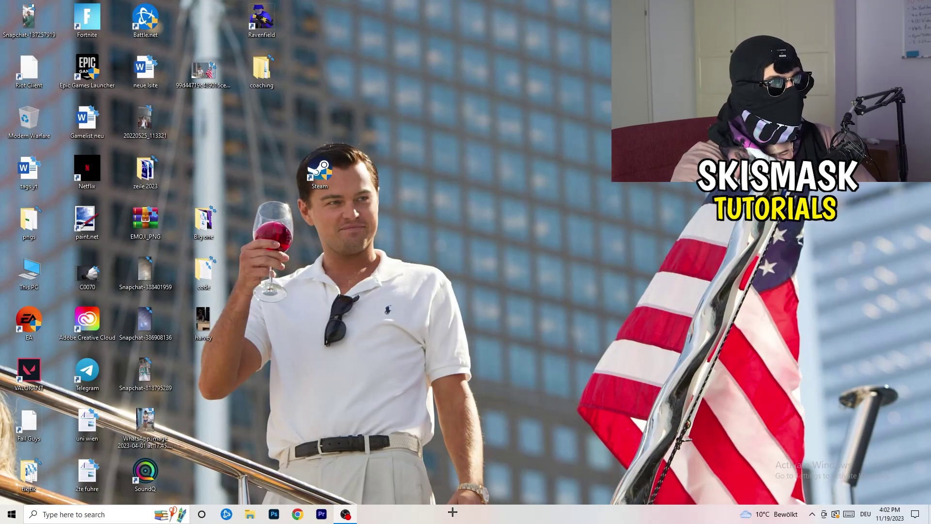
Step: Launch Task Manager from the taskbar and maximize it on the Processes list
drag(452, 512, 326, 456)
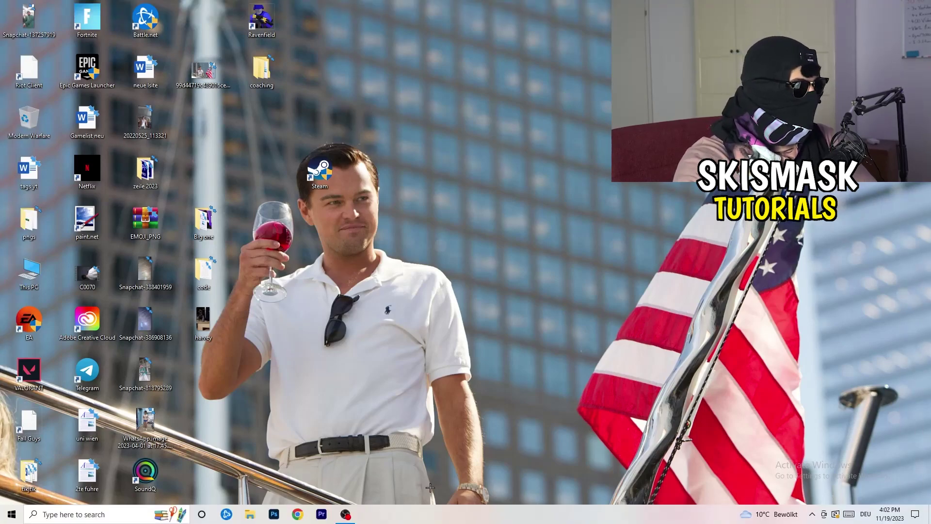
right_click(466, 520)
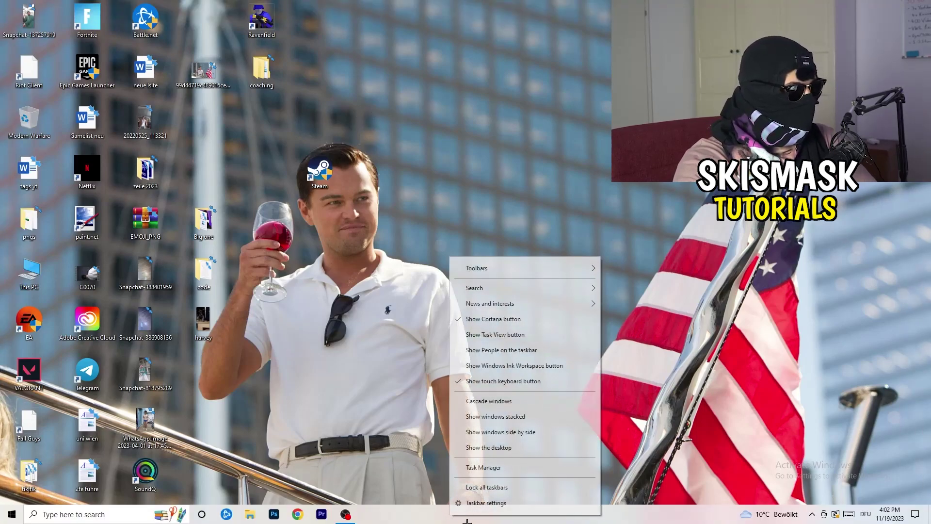
click(501, 469)
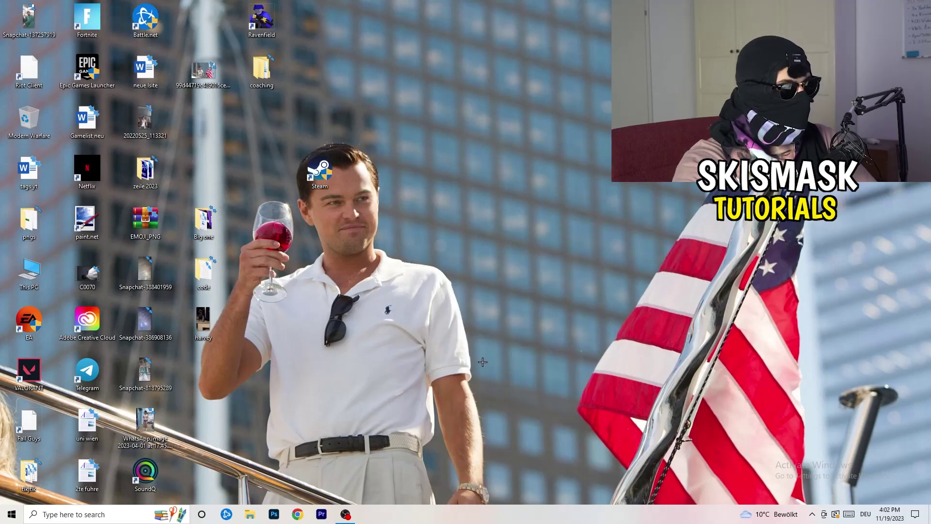
click(537, 24)
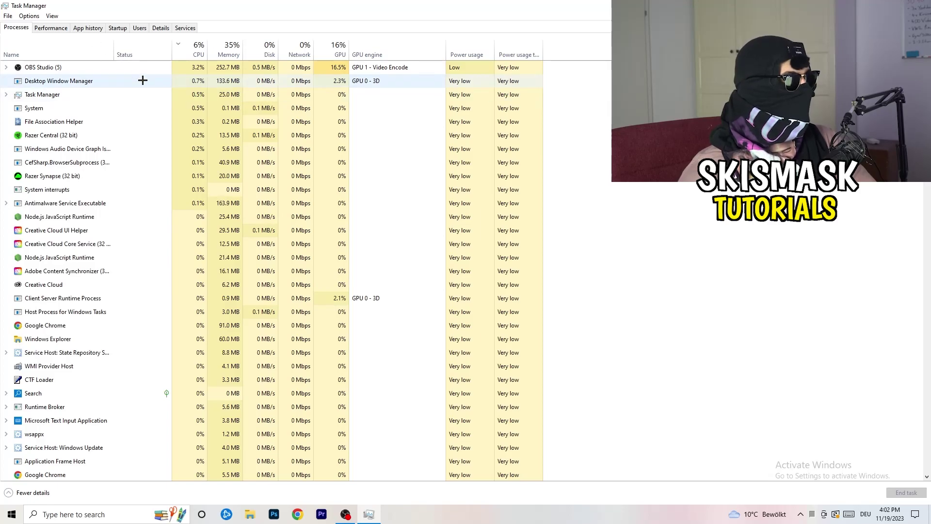
click(336, 47)
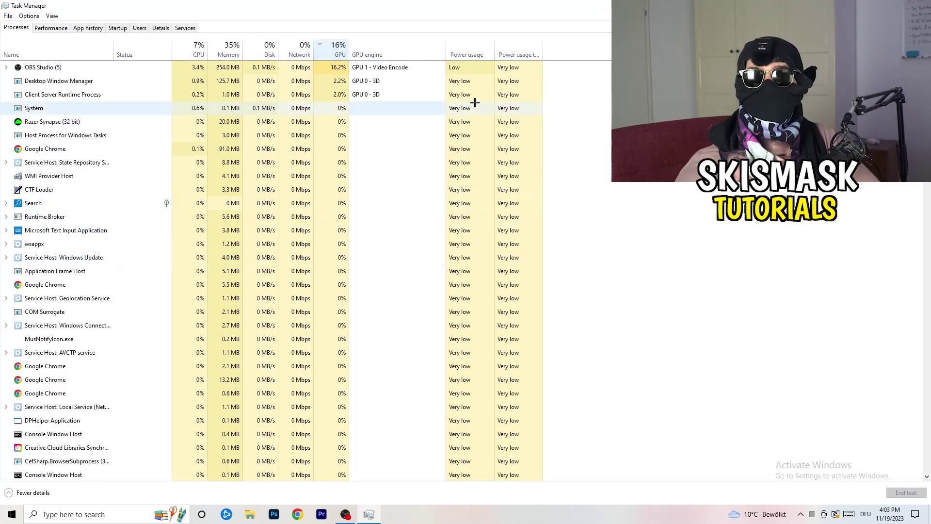
right_click(339, 71)
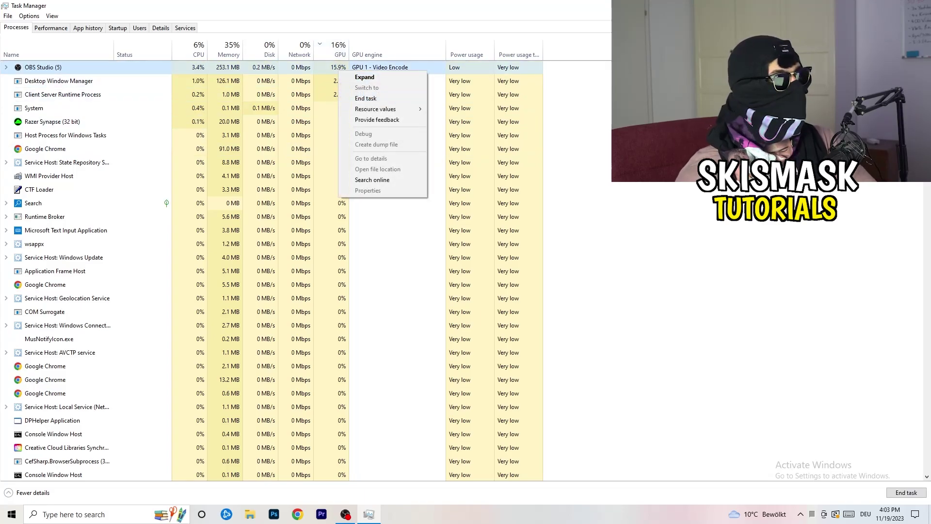
key(Escape)
click(194, 48)
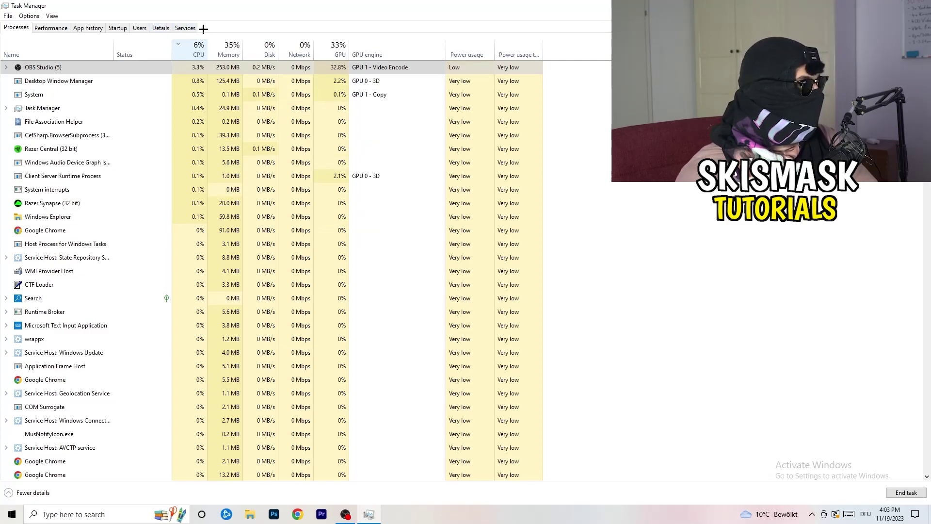
Step: Inspect a Creative Cloud helper's priority options in Details, then view the Startup apps list
click(160, 28)
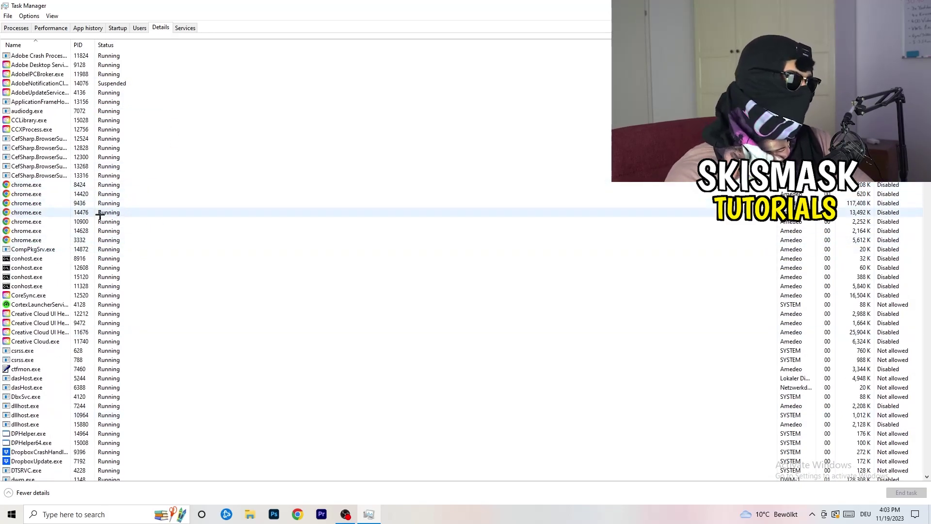
scroll(55, 263, down, 3)
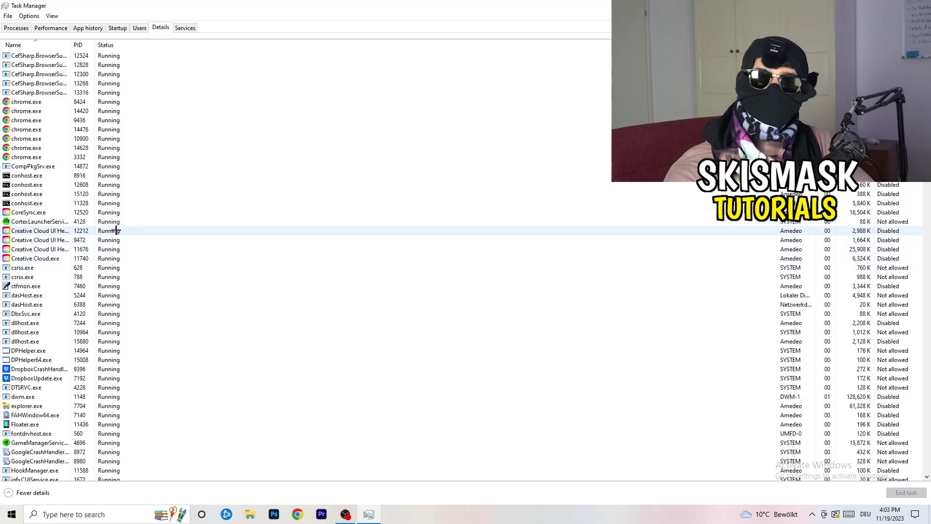
click(38, 249)
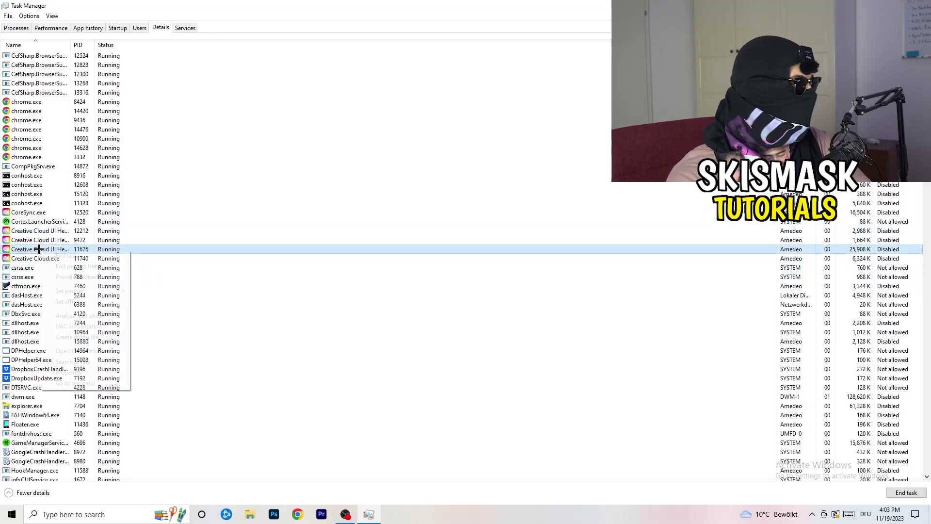
right_click(39, 249)
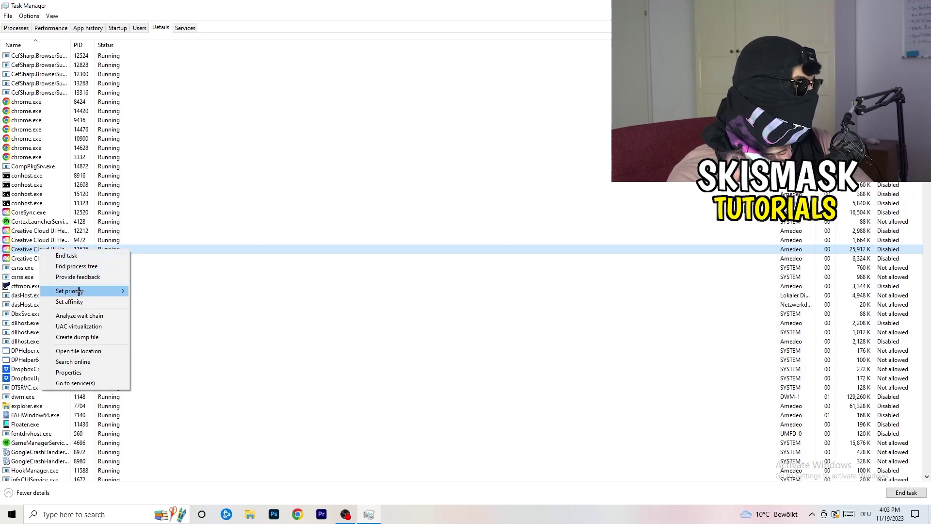
mouse_move(97, 291)
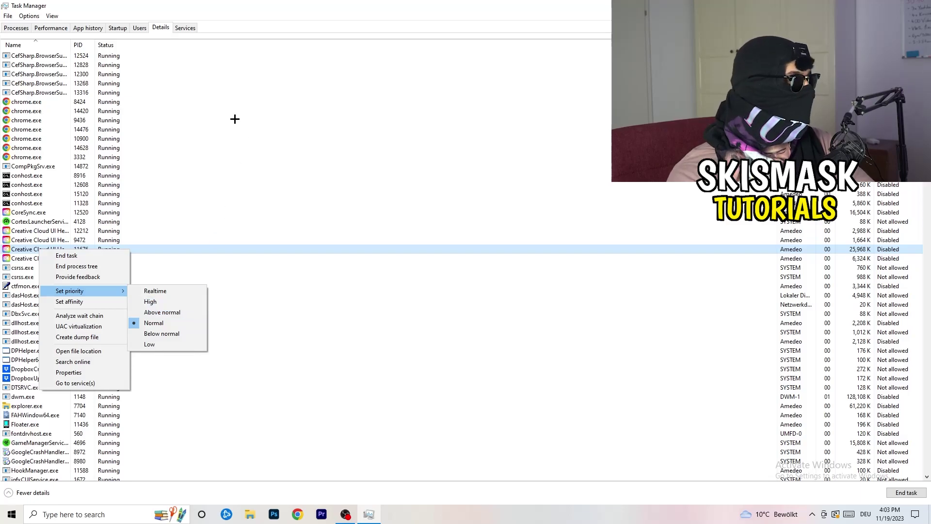
click(120, 28)
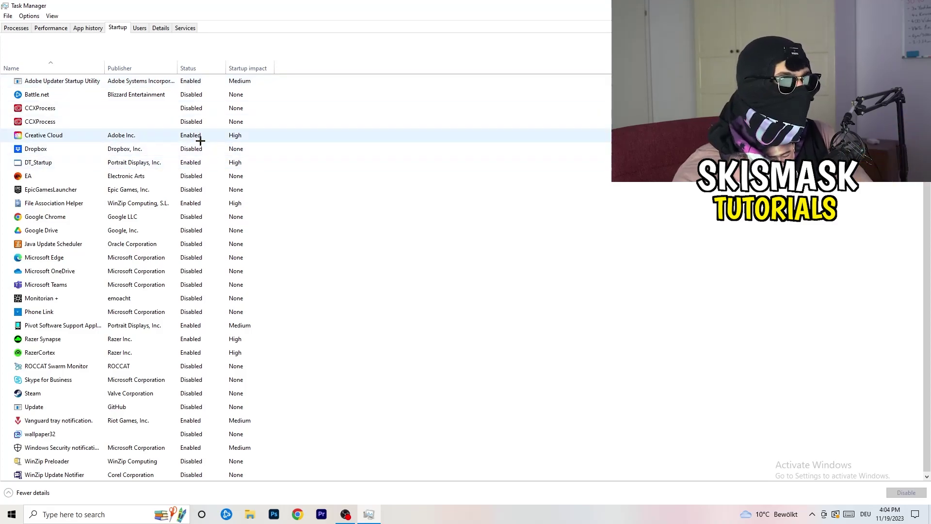
Step: Leave DT_Startup enabled and close Task Manager, returning to the desktop
right_click(212, 160)
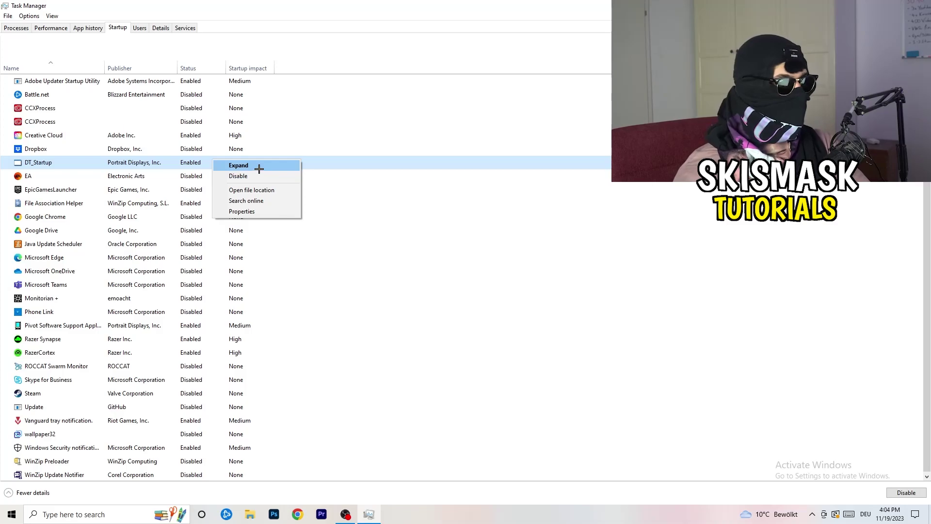
click(545, 33)
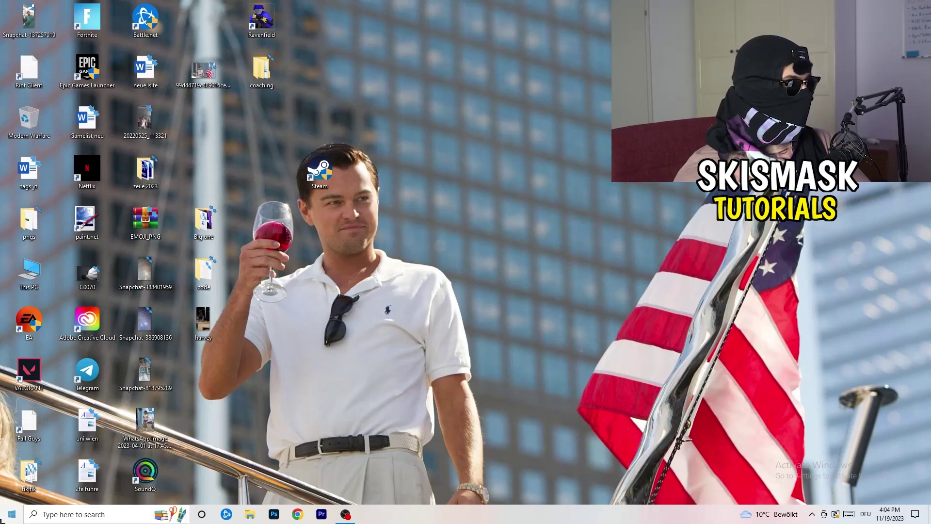
click(8, 517)
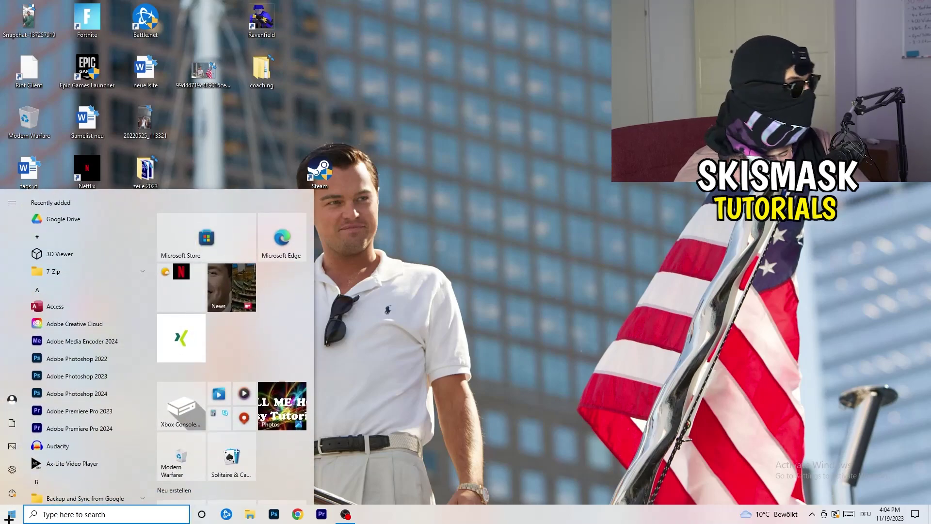
Step: Open Settings > System > Display and select monitor 1 in the two-display arrangement
click(9, 475)
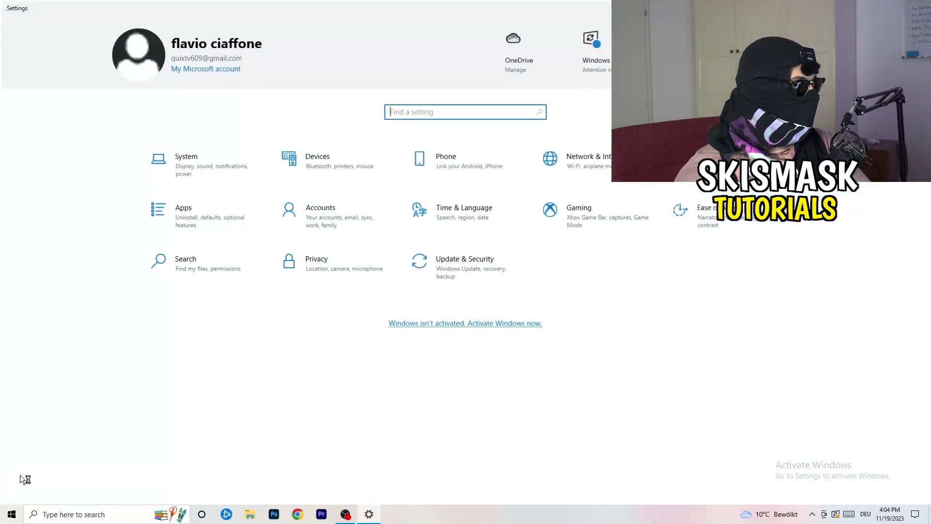
click(219, 157)
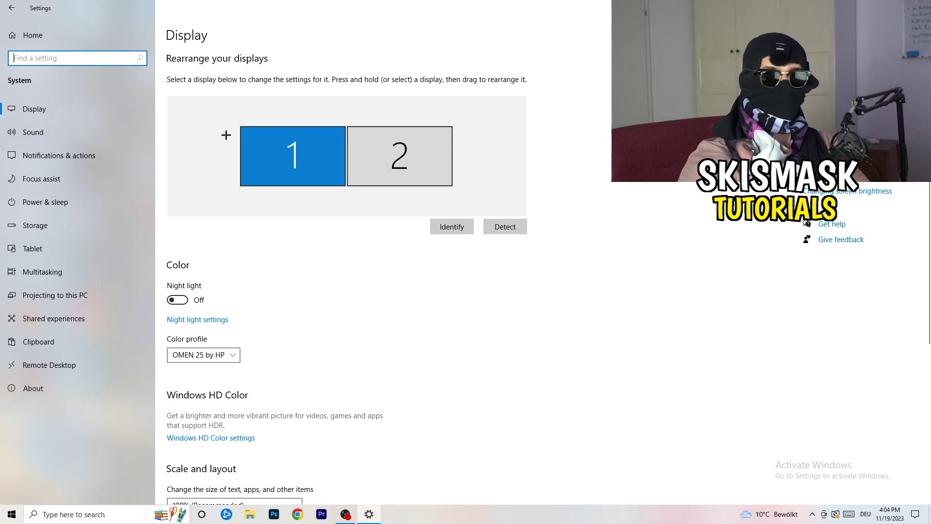
click(260, 147)
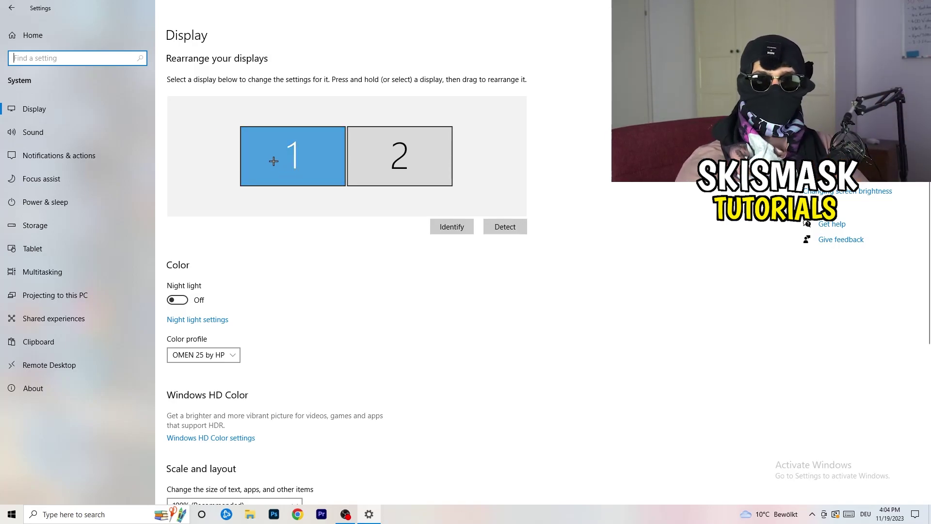
scroll(339, 177, down, 5)
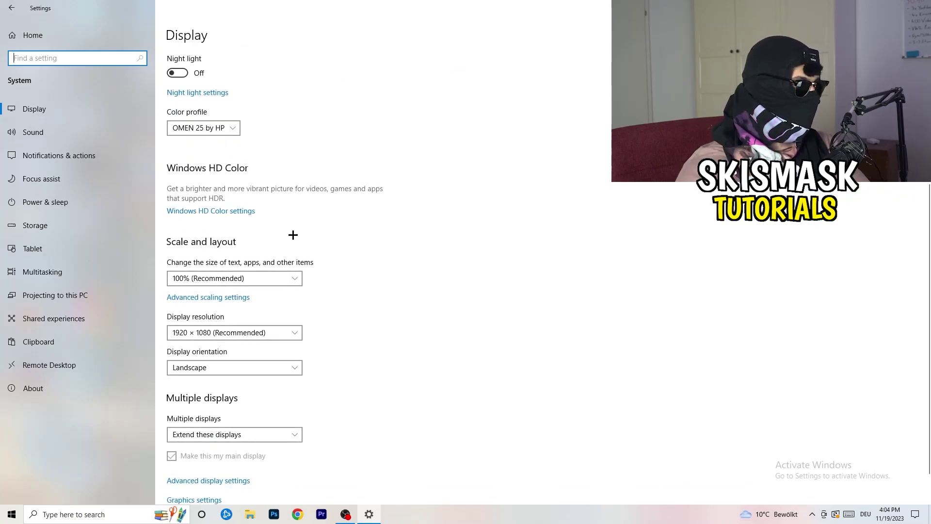
click(270, 278)
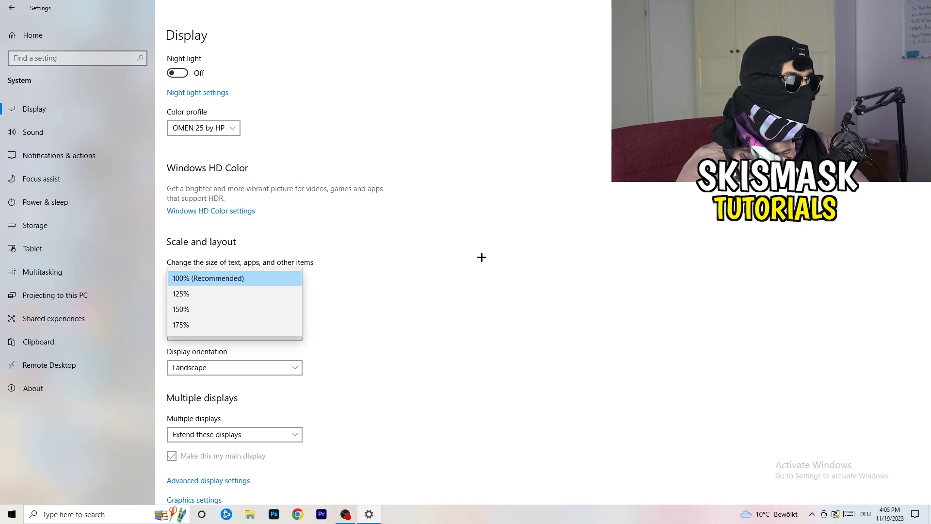
click(480, 257)
scroll(396, 267, down, 1)
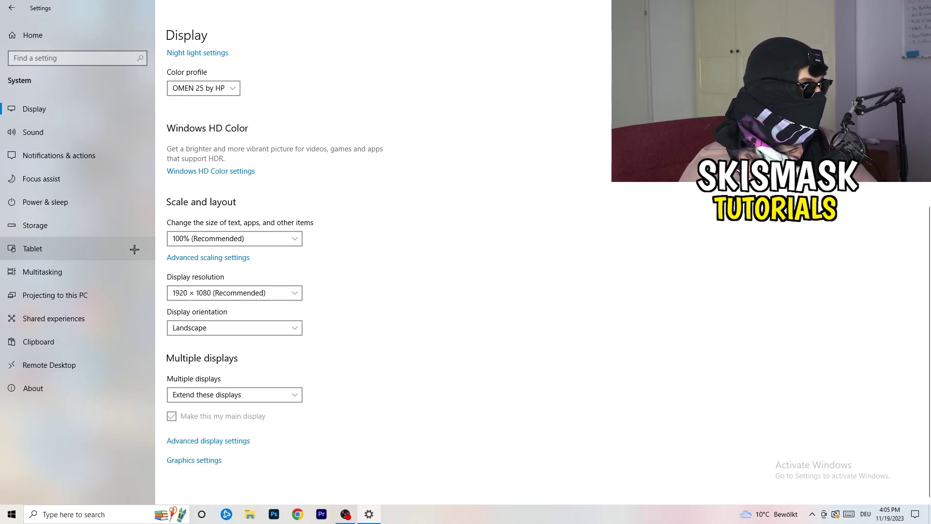
click(72, 204)
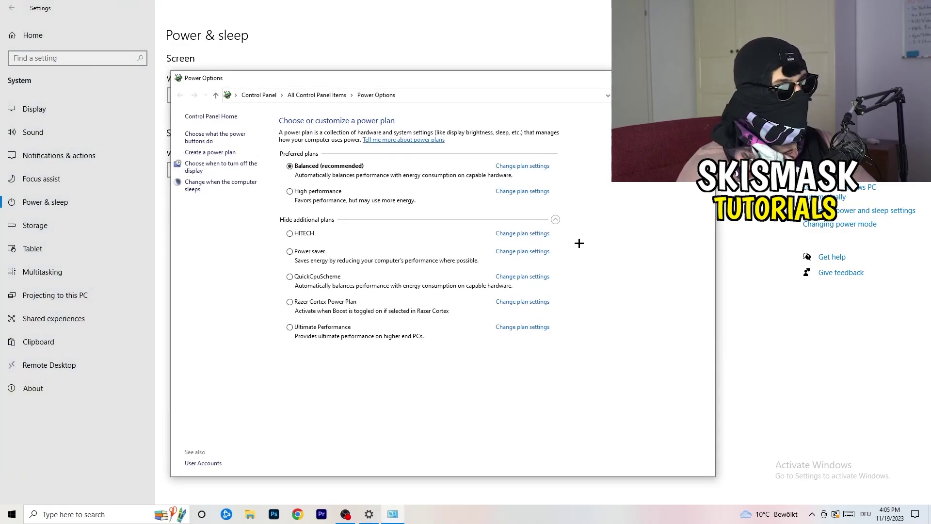
Step: Review the additional power plans, keep Balanced, and close Power Options
click(555, 219)
click(556, 219)
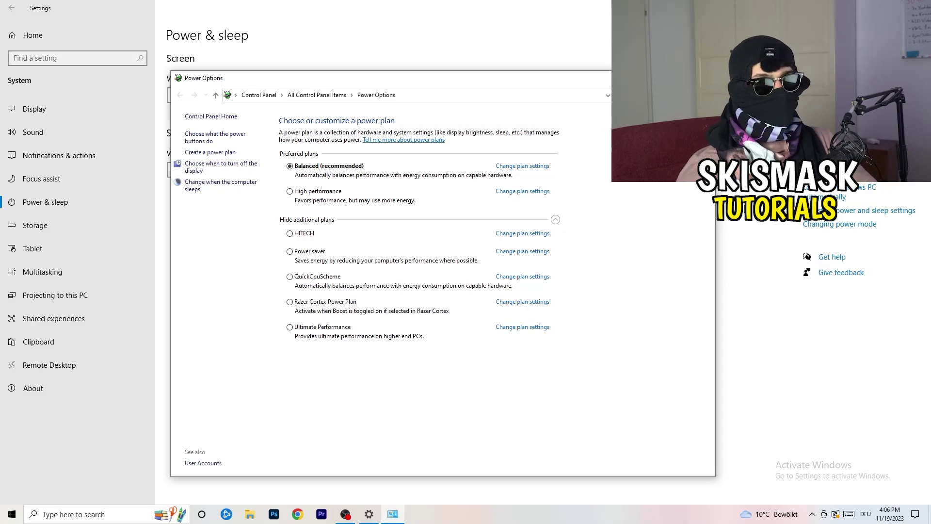
key(alt+F4)
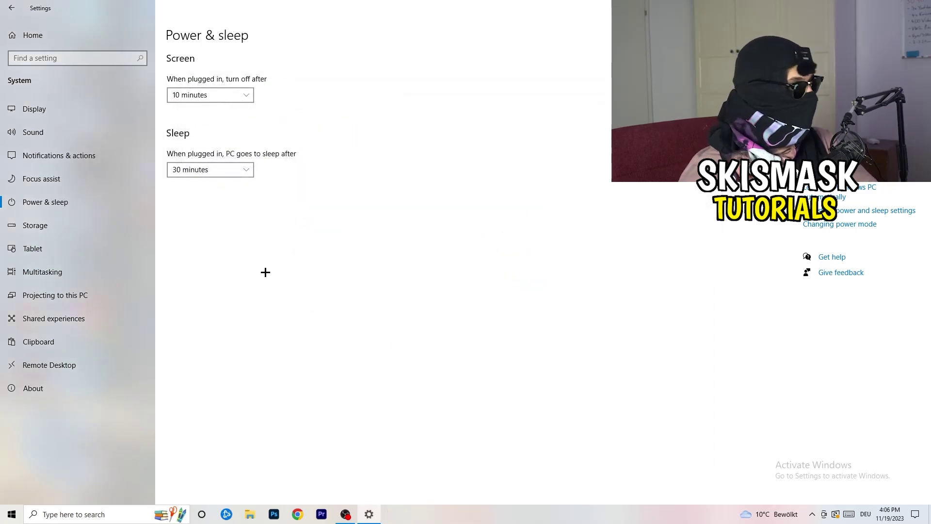
click(64, 232)
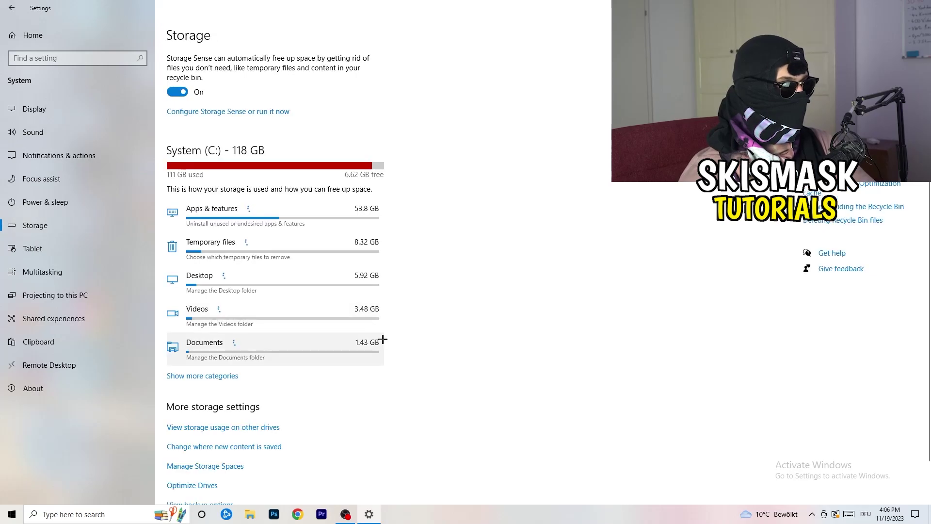
Step: Open the 'Configure Storage Sense or run it now' page
click(234, 112)
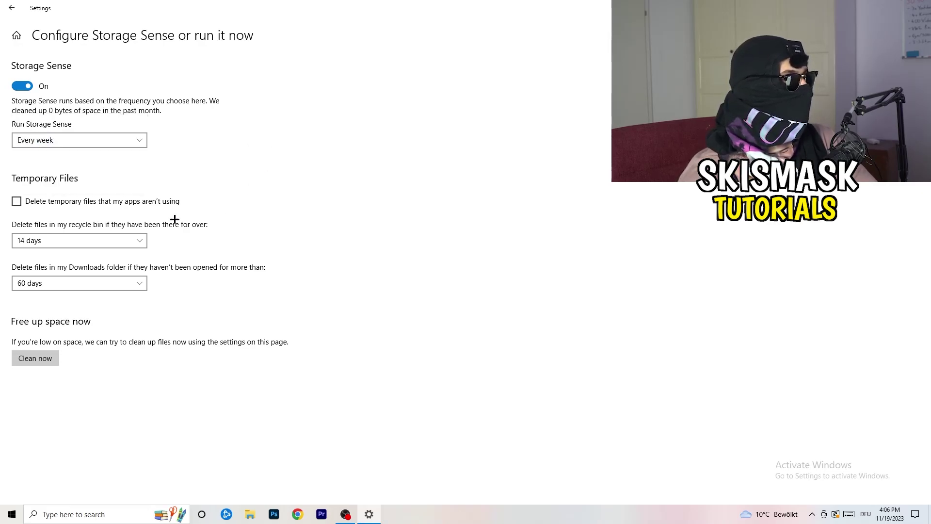
Step: Enable deleting unused temporary files, keeping recycle bin at 14 days and Downloads at 60 days
click(55, 201)
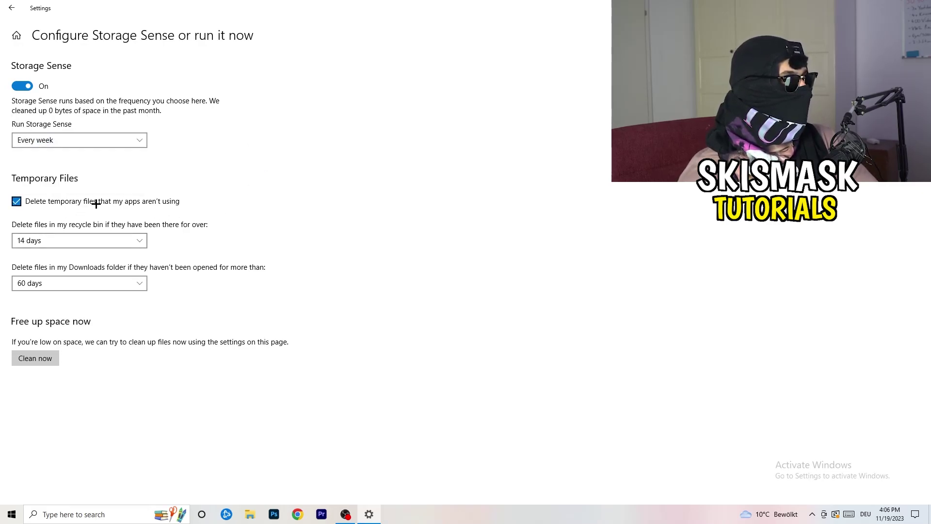
click(71, 241)
click(320, 192)
click(135, 240)
click(415, 170)
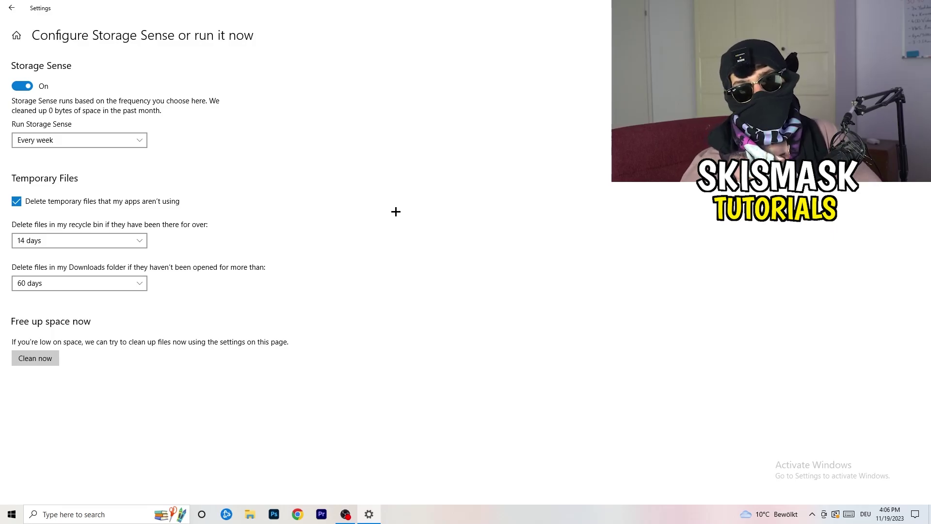
click(85, 283)
click(86, 283)
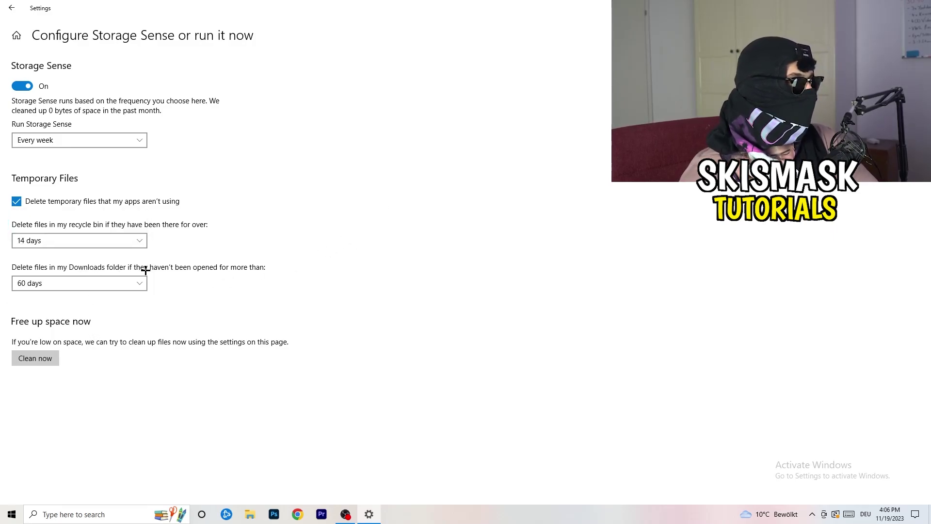
click(95, 291)
click(456, 237)
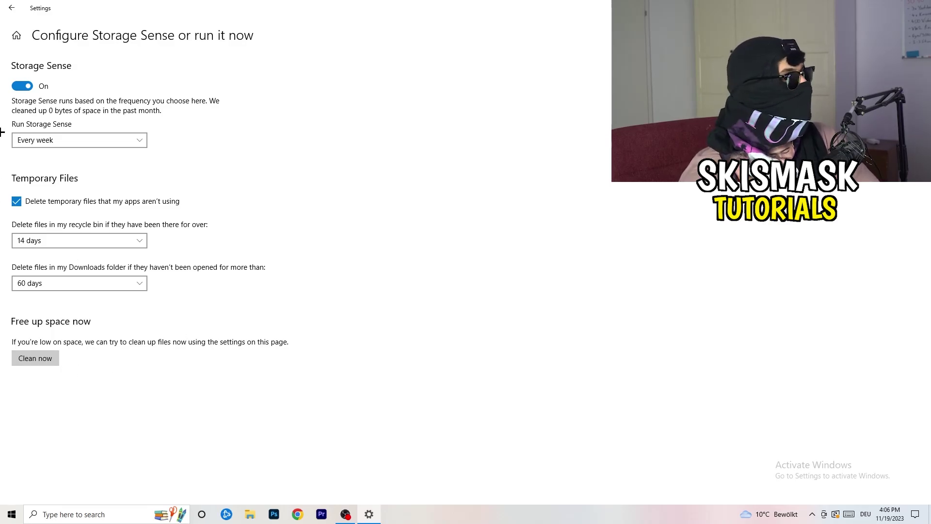
click(11, 13)
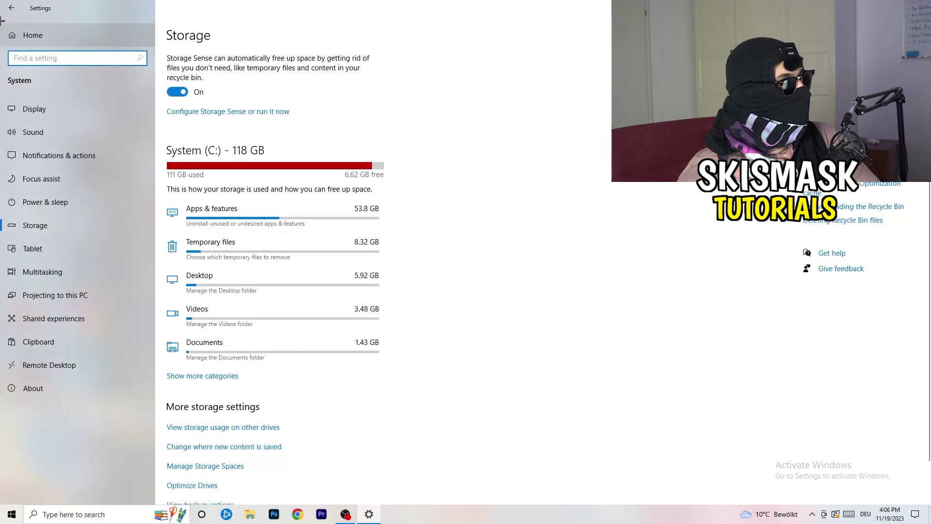
click(11, 8)
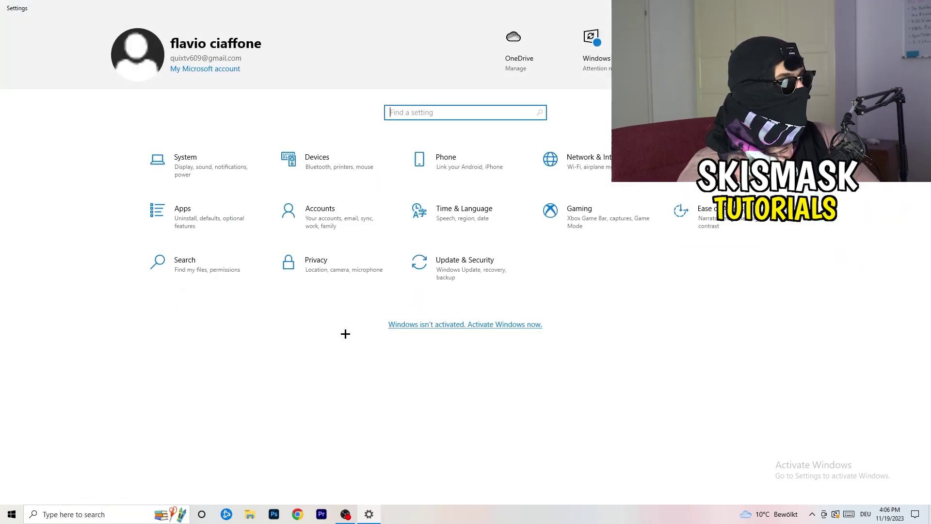
Step: Open Update & Security to see the 2023-11 cumulative update (KB5032189) pending restart
click(458, 273)
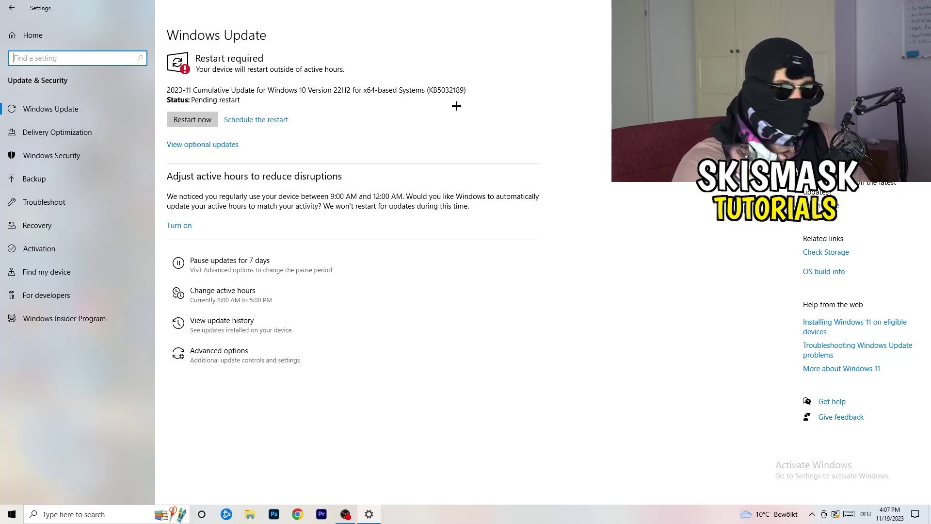
Step: Close Windows Settings with the update restart still pending, and bring up the desktop context menu
click(919, 7)
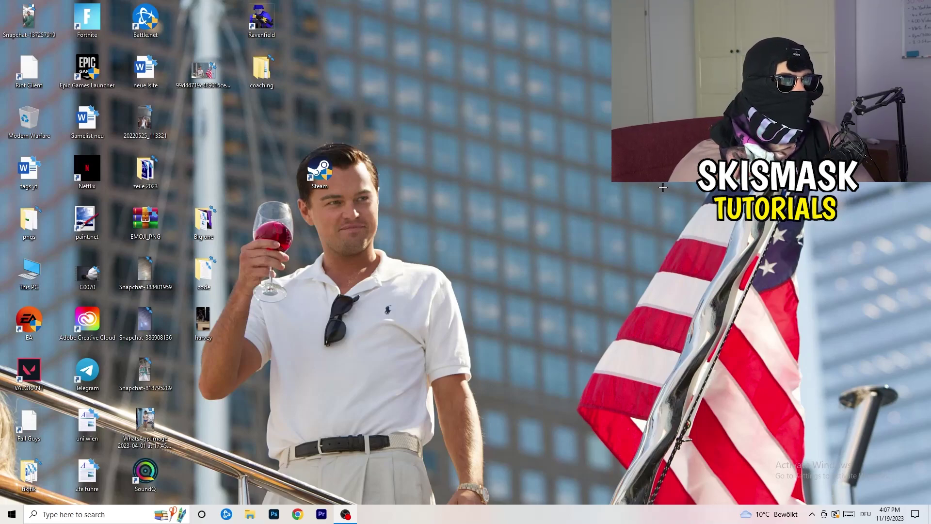
right_click(564, 206)
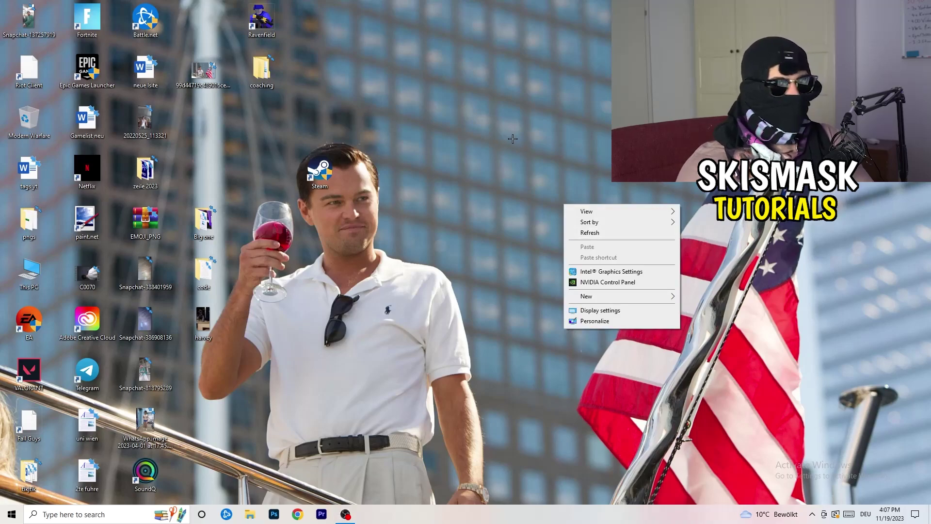
Step: Launch NVIDIA Control Panel and go to the 'Adjust image settings with preview' page
click(620, 283)
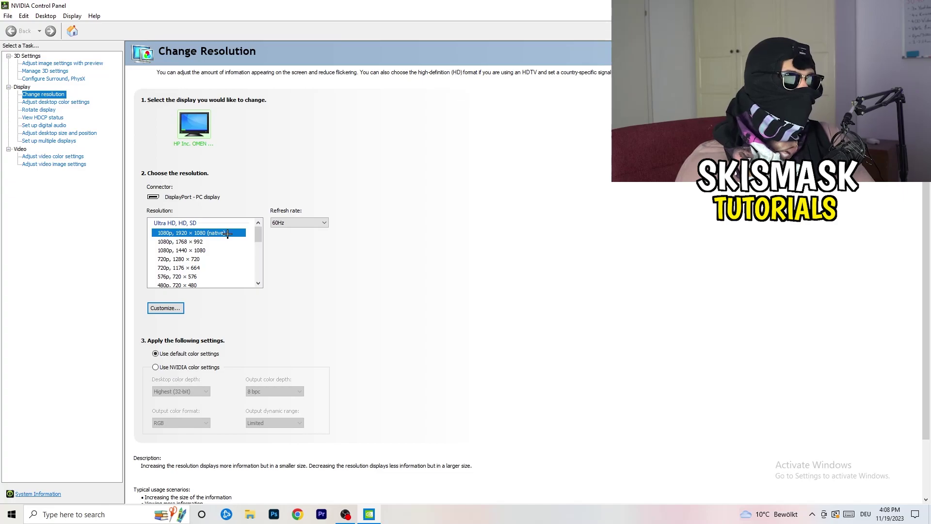
click(50, 65)
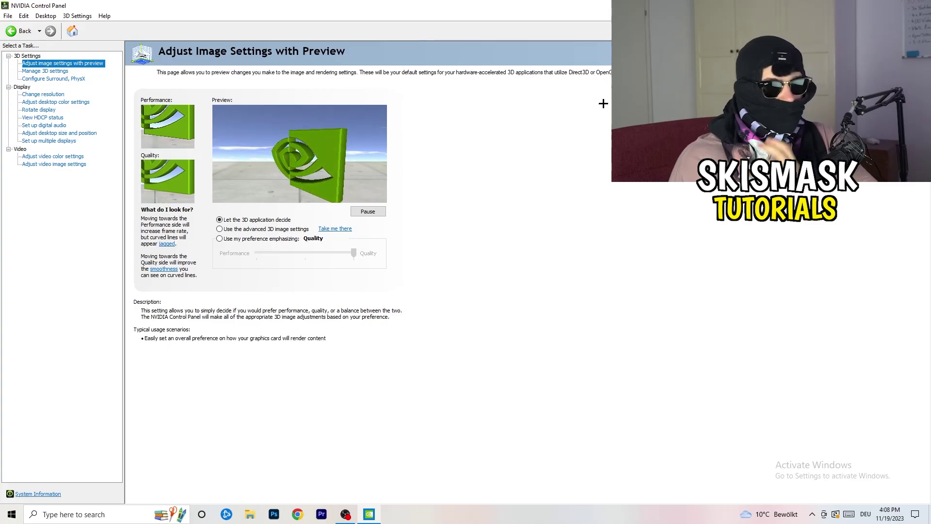
Step: Close NVIDIA Control Panel with Alt+F4, leaving image settings on 'Let the 3D application decide'
key(alt+F4)
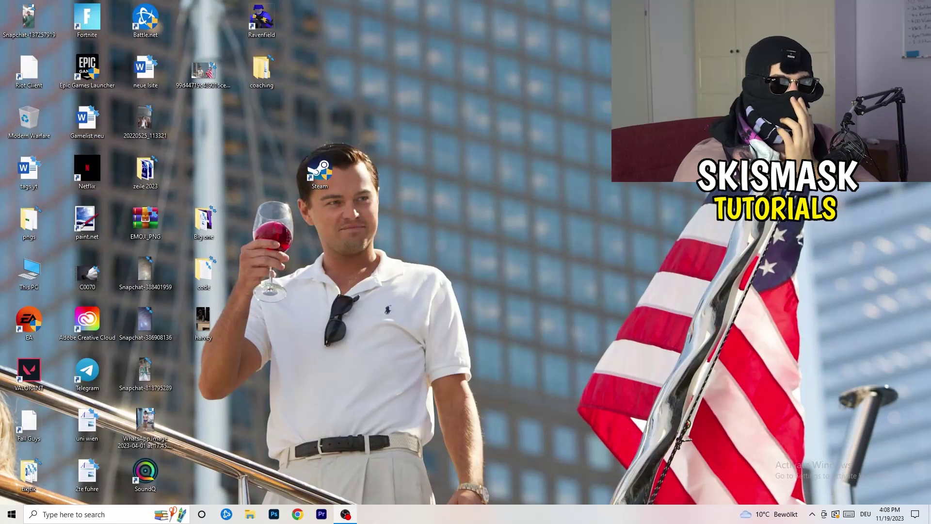